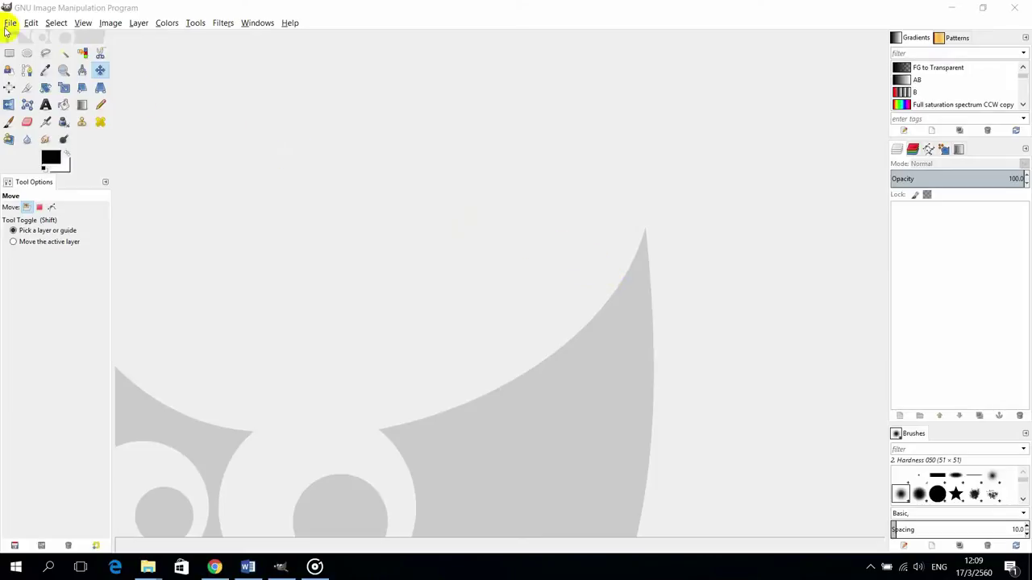
- Open the image IMG_3130.jpg and hide its layer
{"action": "left_click", "coordinate": [11, 25]}
{"action": "left_click", "coordinate": [28, 64]}
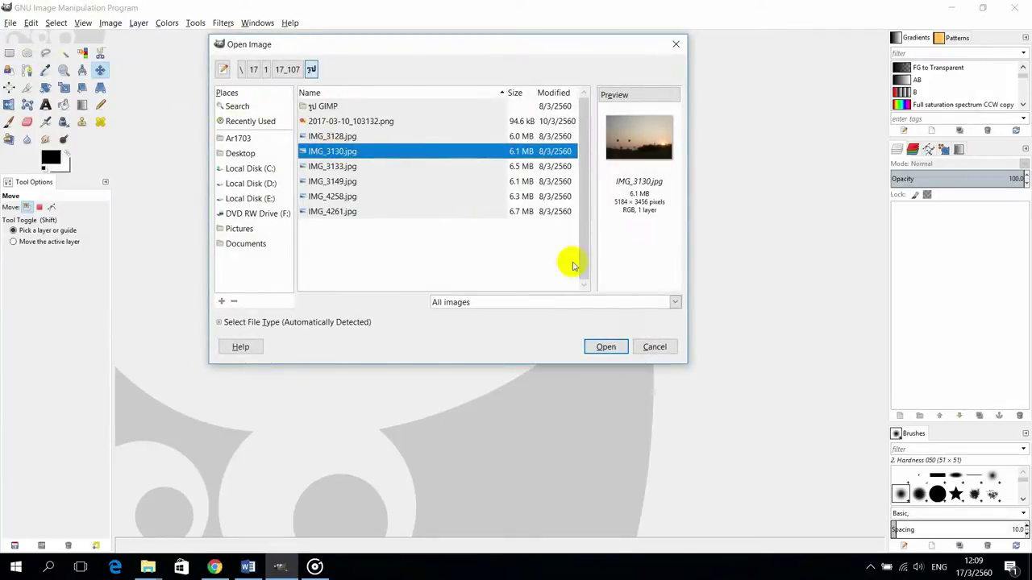
{"action": "left_click", "coordinate": [606, 346]}
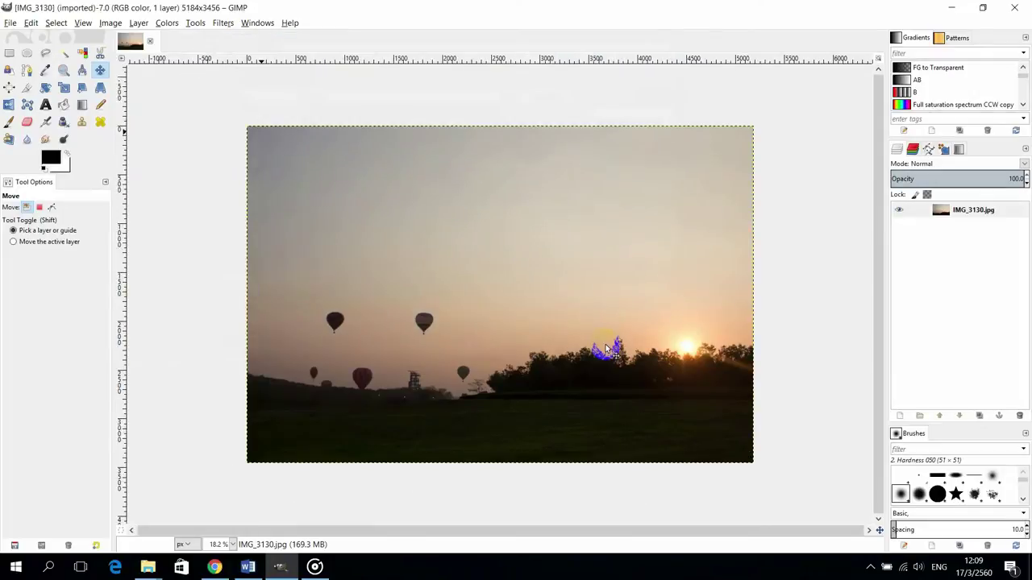
{"action": "left_click", "coordinate": [899, 211]}
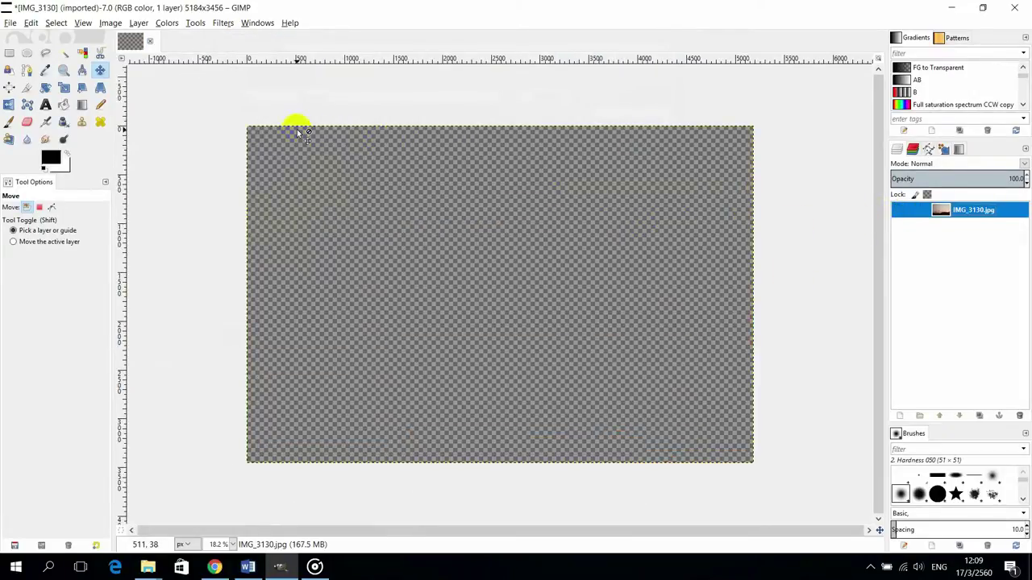
- Create a new layer named ลายน้ำ with a transparent fill
{"action": "left_click", "coordinate": [139, 22]}
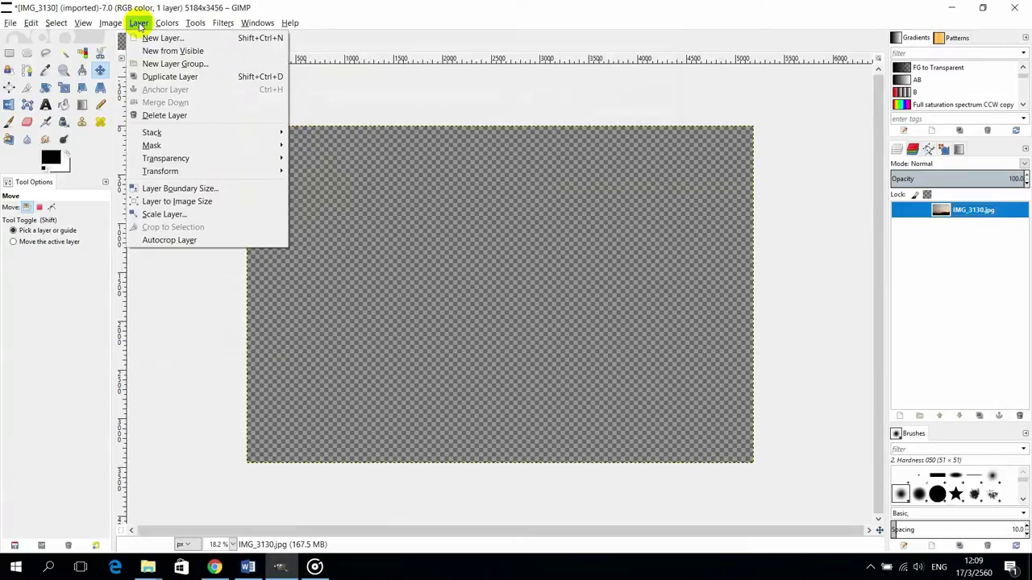
{"action": "left_click", "coordinate": [149, 38]}
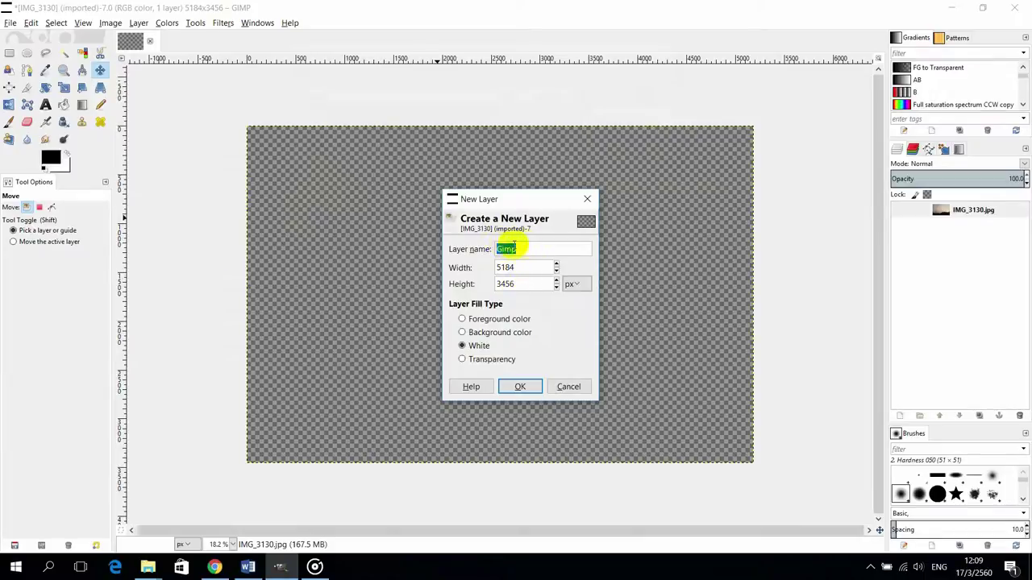
{"action": "left_click", "coordinate": [464, 358]}
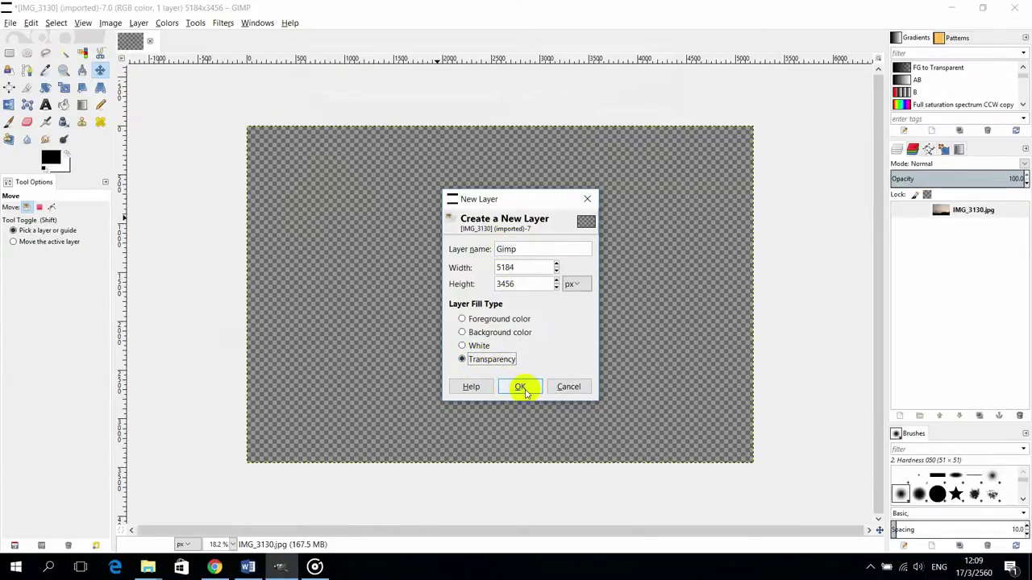
{"action": "double_click", "coordinate": [520, 251]}
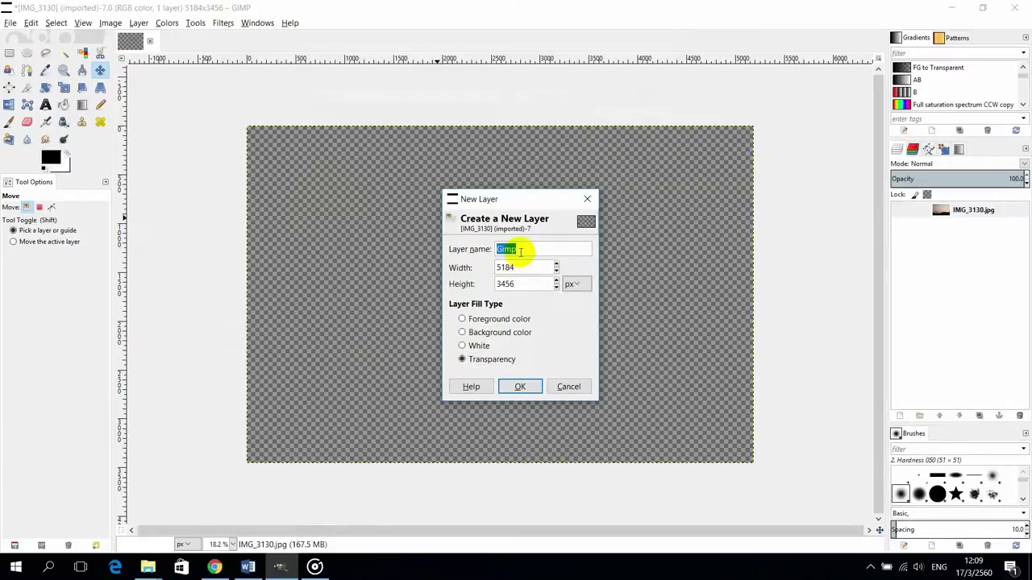
{"action": "type", "text": "ลนน้ำ"}
{"action": "left_click", "coordinate": [520, 386]}
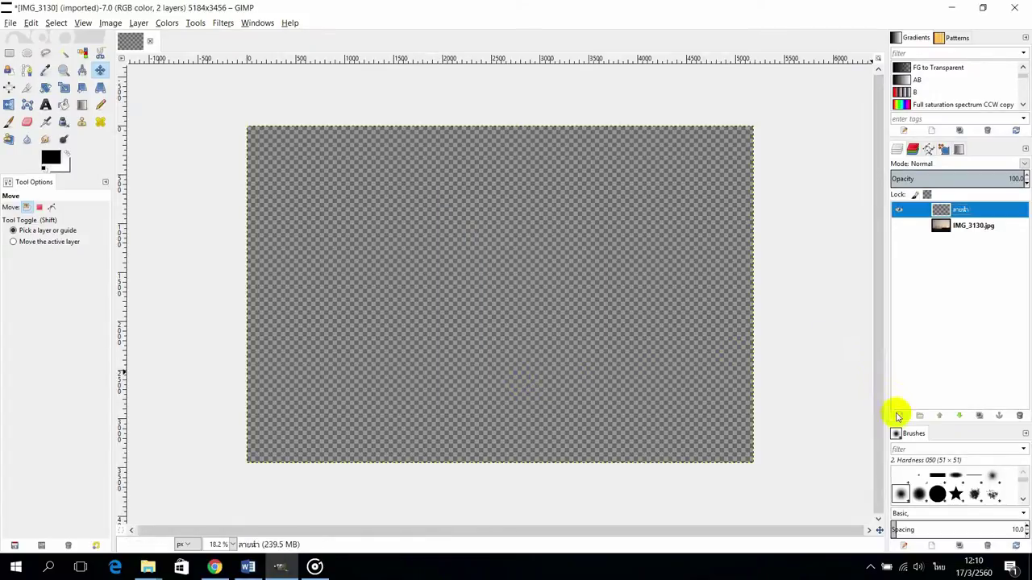
- Add another new layer of the same size with a white fill
{"action": "left_click", "coordinate": [899, 416]}
{"action": "left_click", "coordinate": [857, 476]}
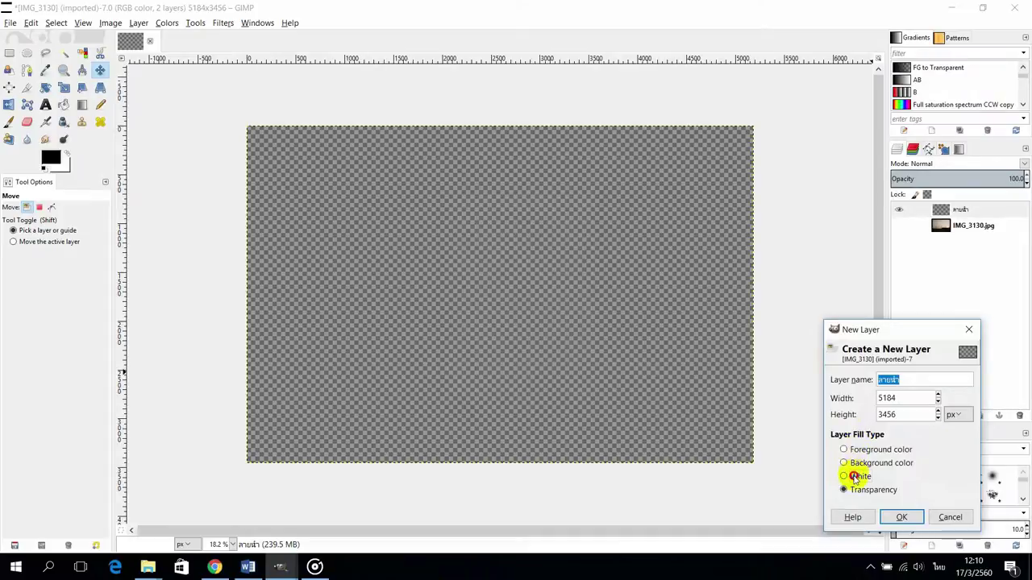
{"action": "left_click", "coordinate": [901, 517]}
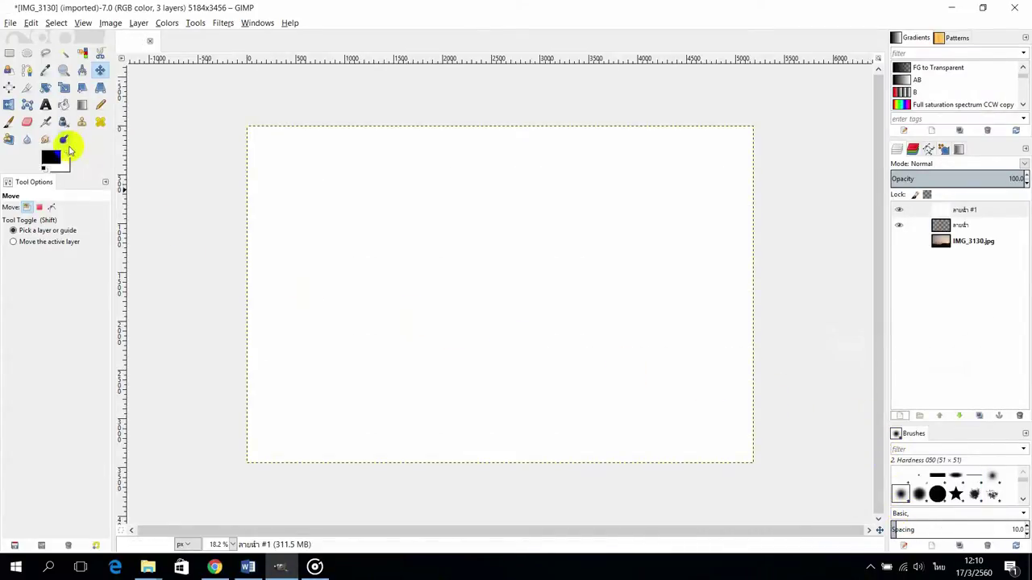
- Add a text box of about 2789 × 715 px near the canvas centre containing © at 500 px
{"action": "left_click", "coordinate": [46, 105]}
{"action": "left_click_drag", "start_coordinate": [384, 233], "coordinate": [656, 303]}
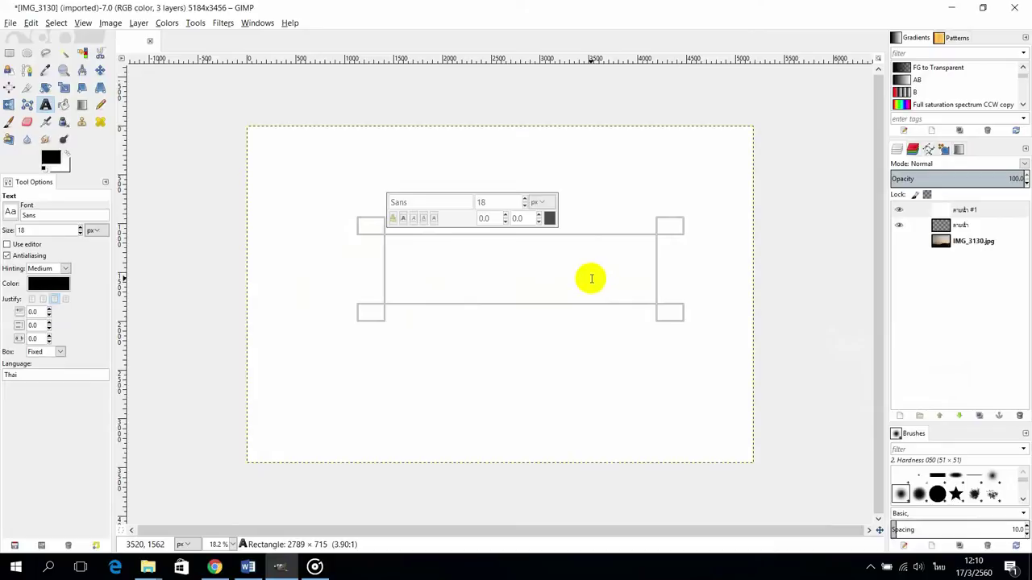
{"action": "type", "text": "©"}
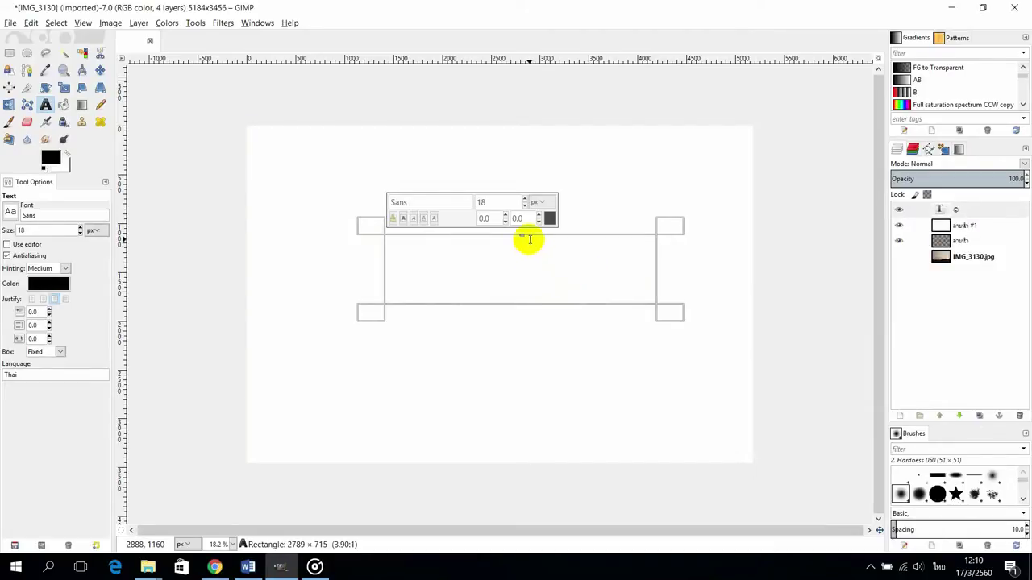
{"action": "left_click_drag", "start_coordinate": [521, 202], "coordinate": [460, 199]}
{"action": "type", "text": "500"}
{"action": "key", "text": "Return"}
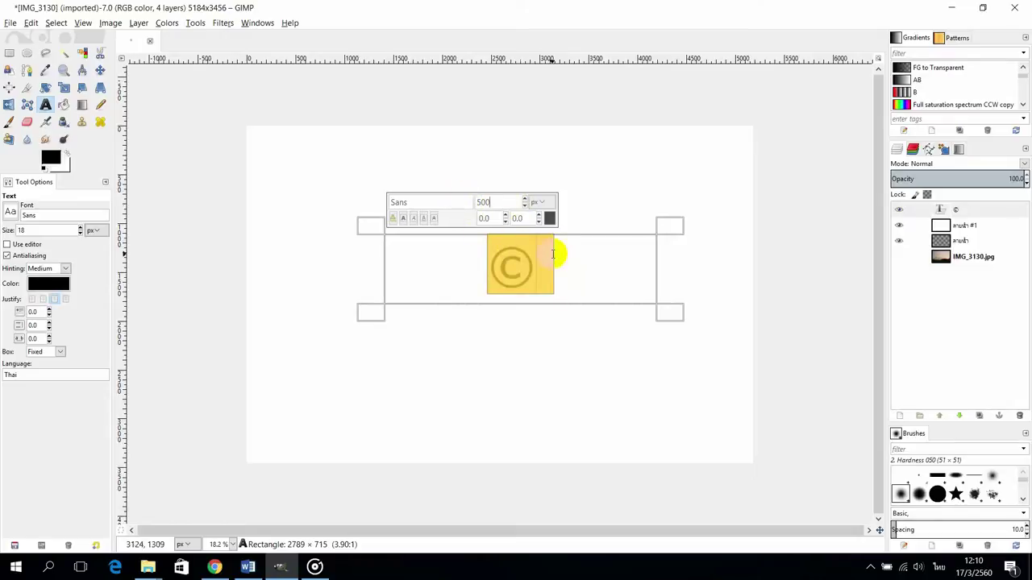
{"action": "left_click", "coordinate": [548, 270]}
{"action": "left_click", "coordinate": [538, 270]}
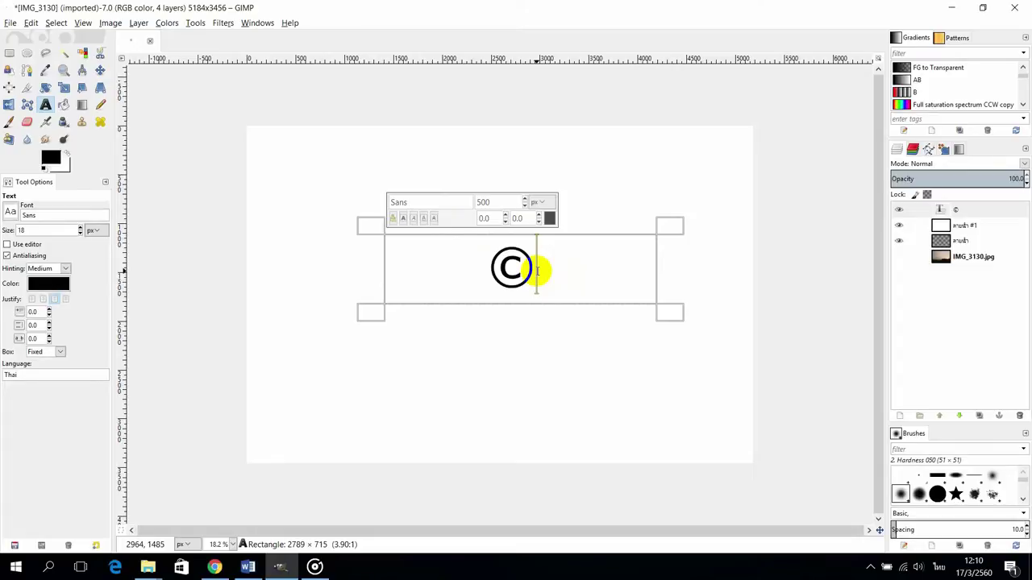
{"action": "key", "text": "ctrl+shift+u"}
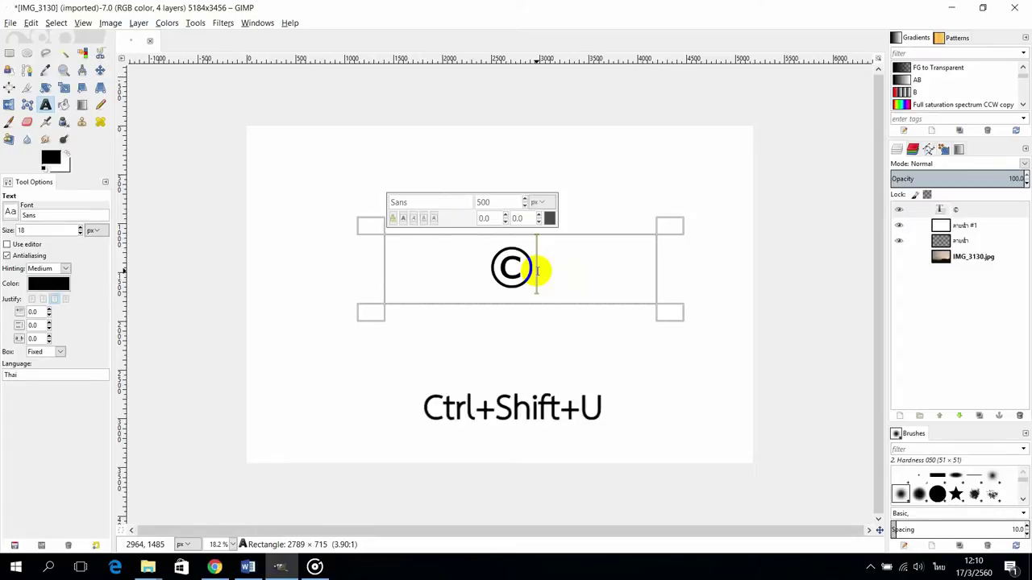
{"action": "type", "text": "ฉ"}
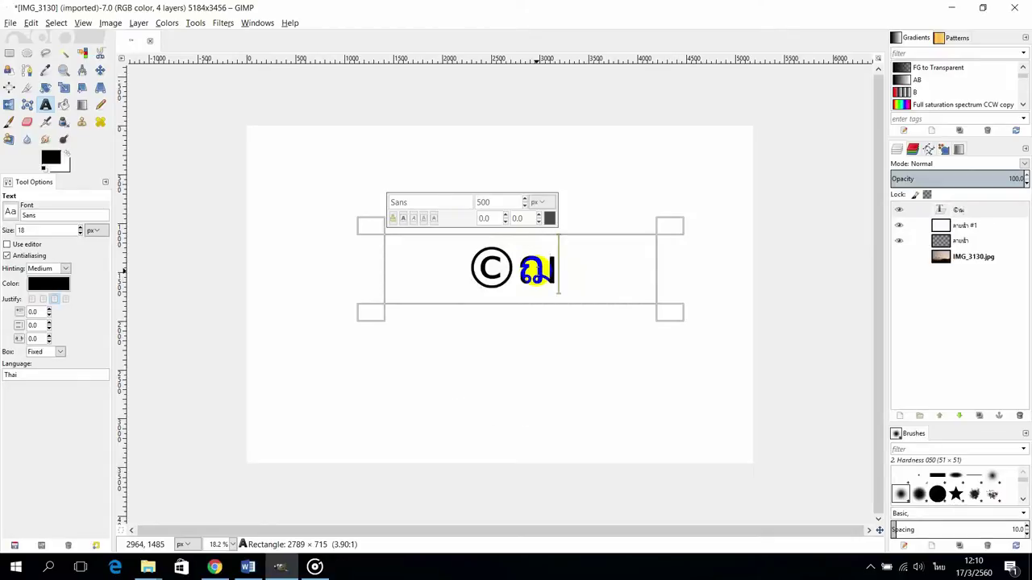
{"action": "key", "text": "BackSpace"}
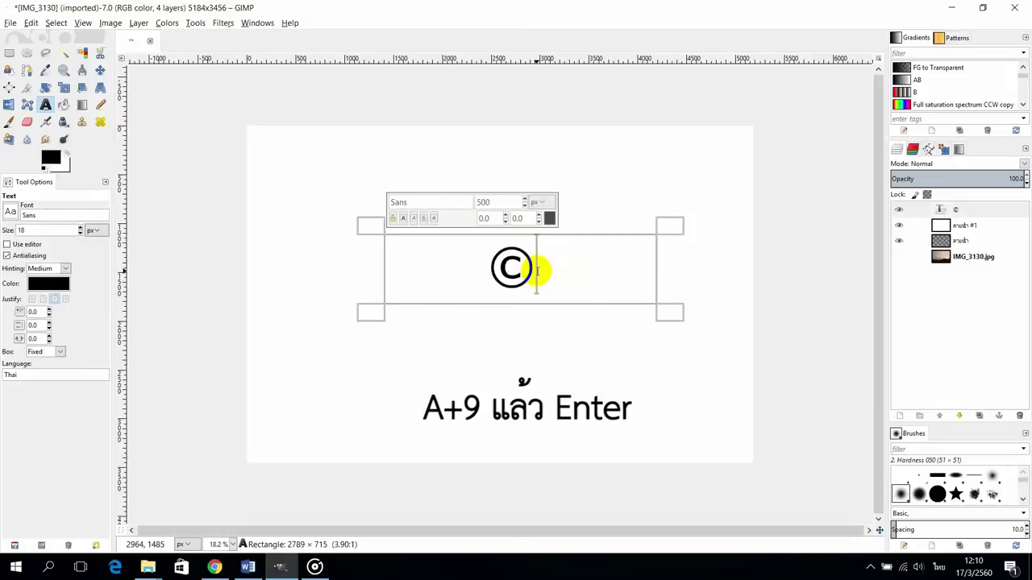
- Add GIMP after the © symbol in the text box, using the English keyboard layout
{"action": "key", "text": "alt+shift"}
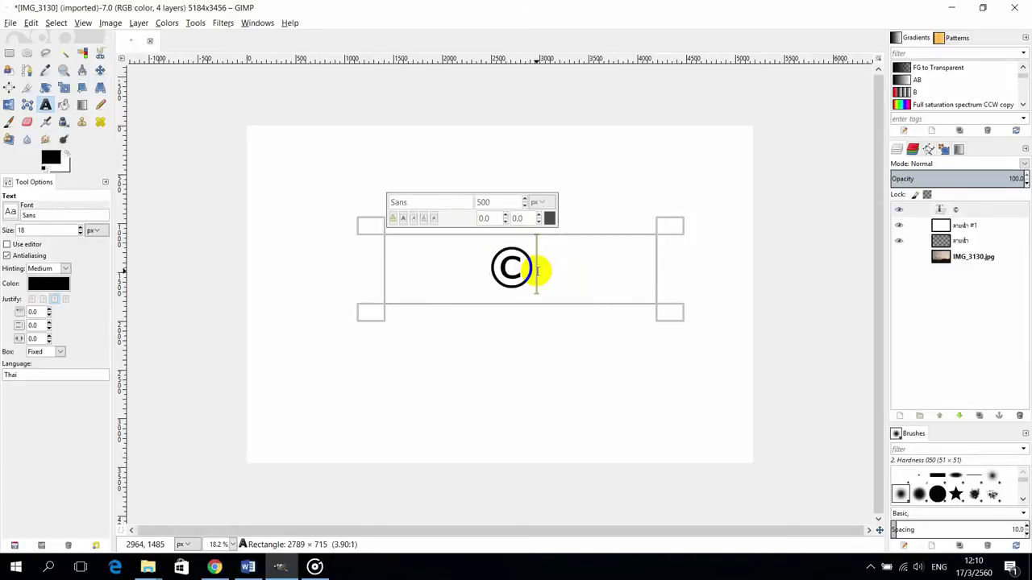
{"action": "type", "text": "GIMP"}
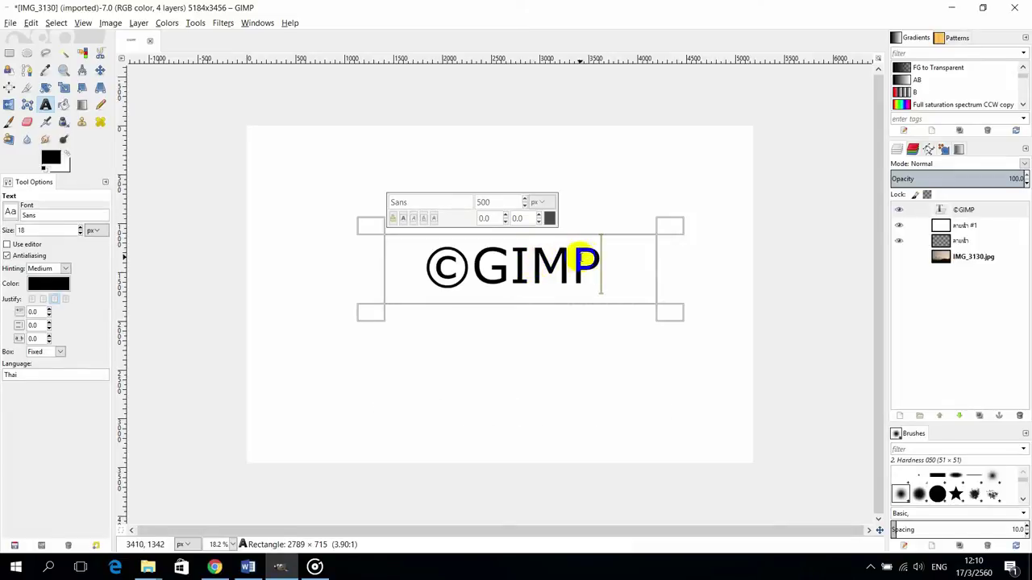
{"action": "left_click_drag", "start_coordinate": [603, 260], "coordinate": [574, 261]}
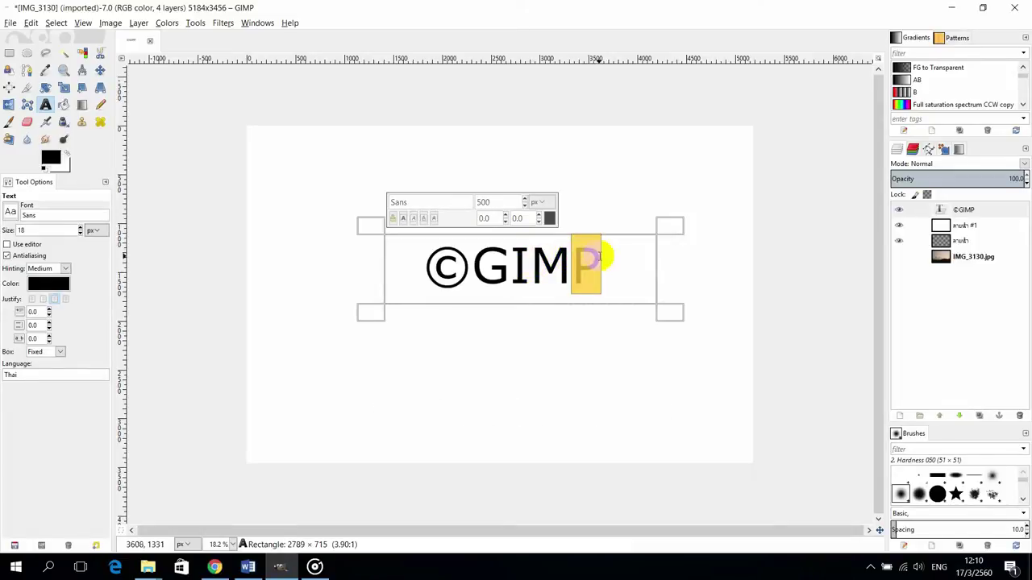
{"action": "left_click", "coordinate": [606, 260]}
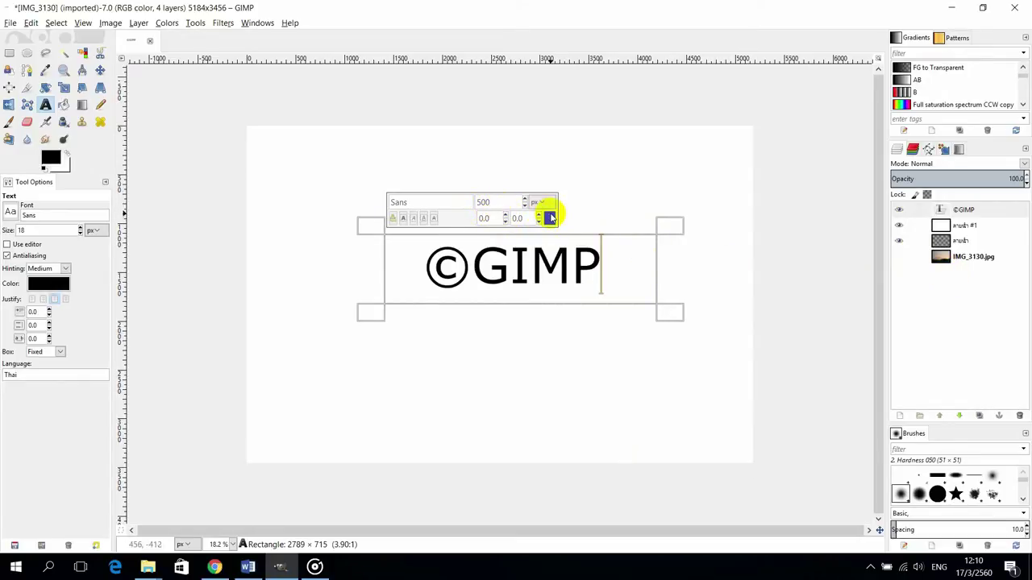
{"action": "left_click", "coordinate": [580, 258], "text": "shift"}
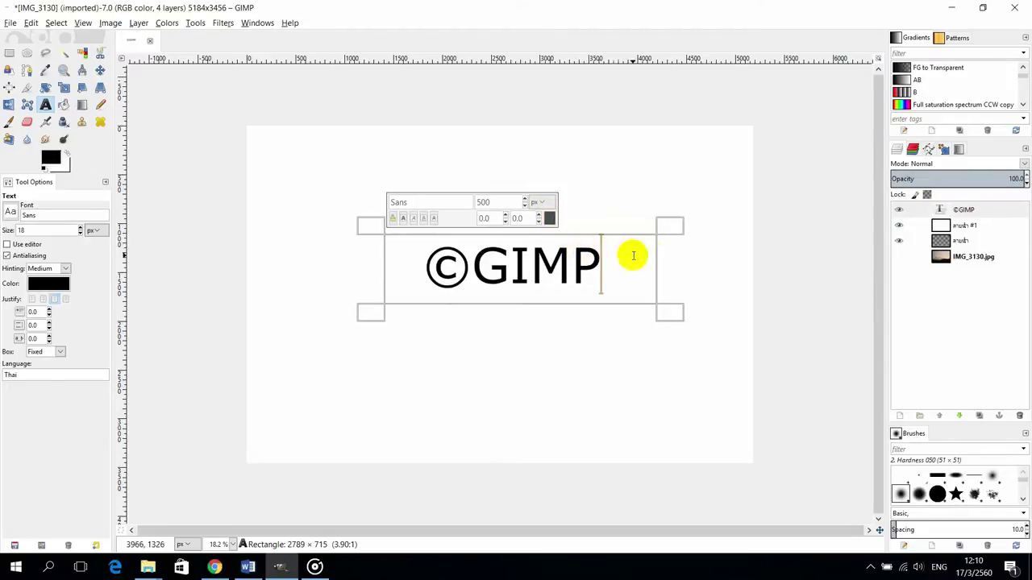
- Apply the Emboss filter to the ©GIMP layer with azimuth 20, elevation 38.33 and depth 15
{"action": "left_click", "coordinate": [960, 211]}
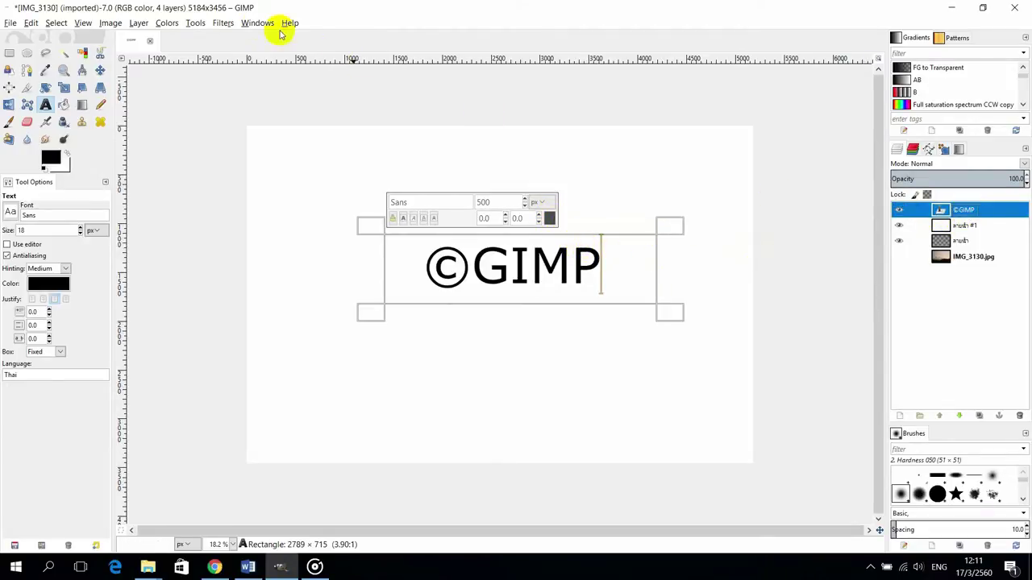
{"action": "left_click", "coordinate": [223, 23]}
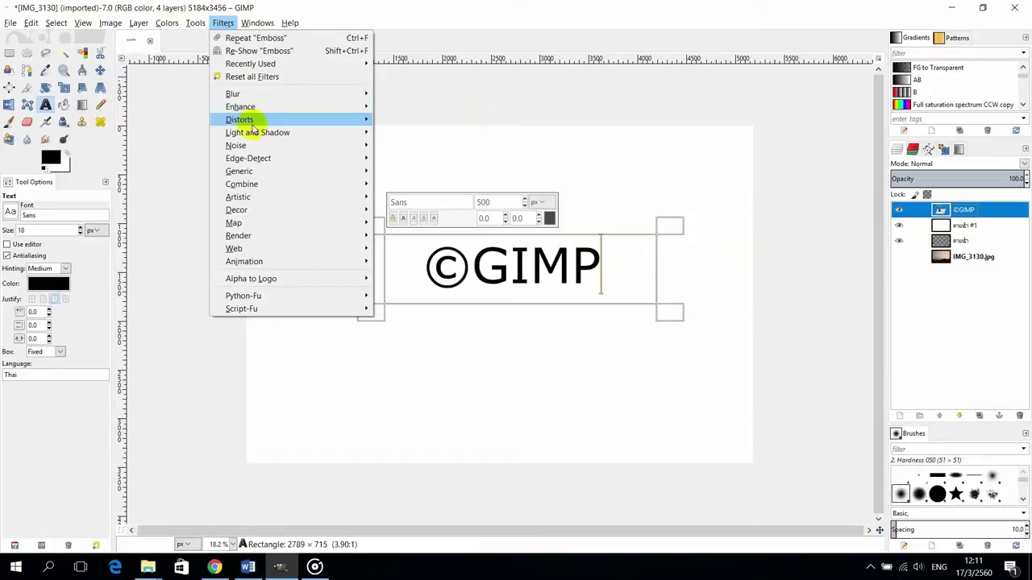
{"action": "mouse_move", "coordinate": [258, 119]}
{"action": "left_click", "coordinate": [418, 158]}
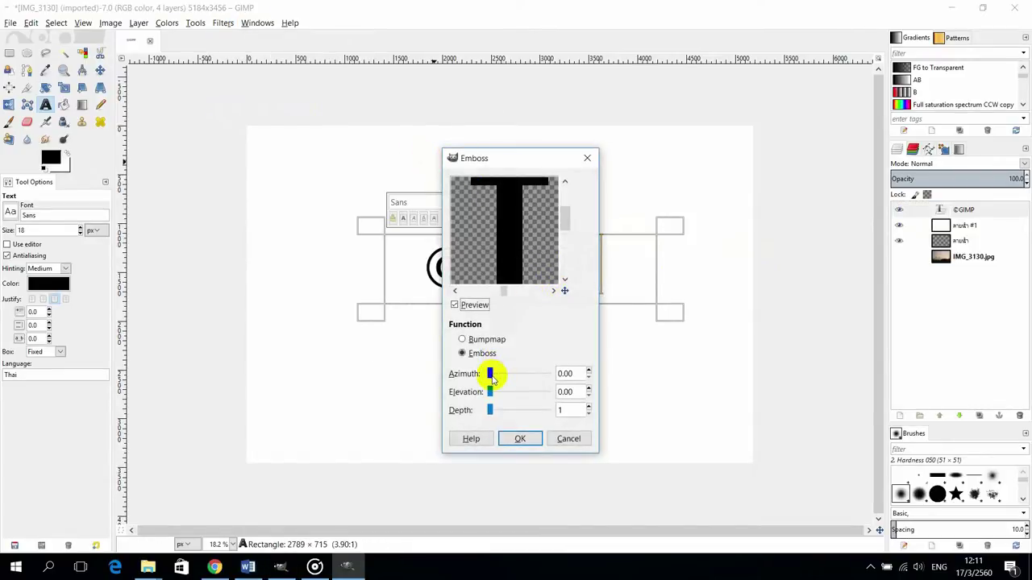
{"action": "left_click", "coordinate": [492, 374]}
{"action": "mouse_move", "coordinate": [491, 391]}
{"action": "left_mouse_down"}
{"action": "mouse_move", "coordinate": [502, 393]}
{"action": "mouse_move", "coordinate": [497, 409]}
{"action": "left_mouse_up"}
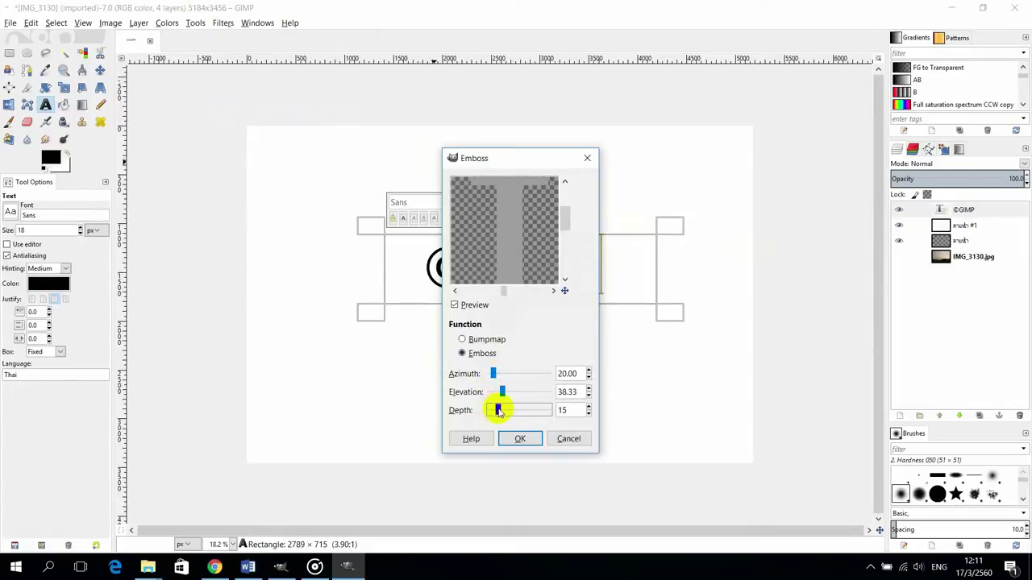
{"action": "left_click", "coordinate": [519, 438]}
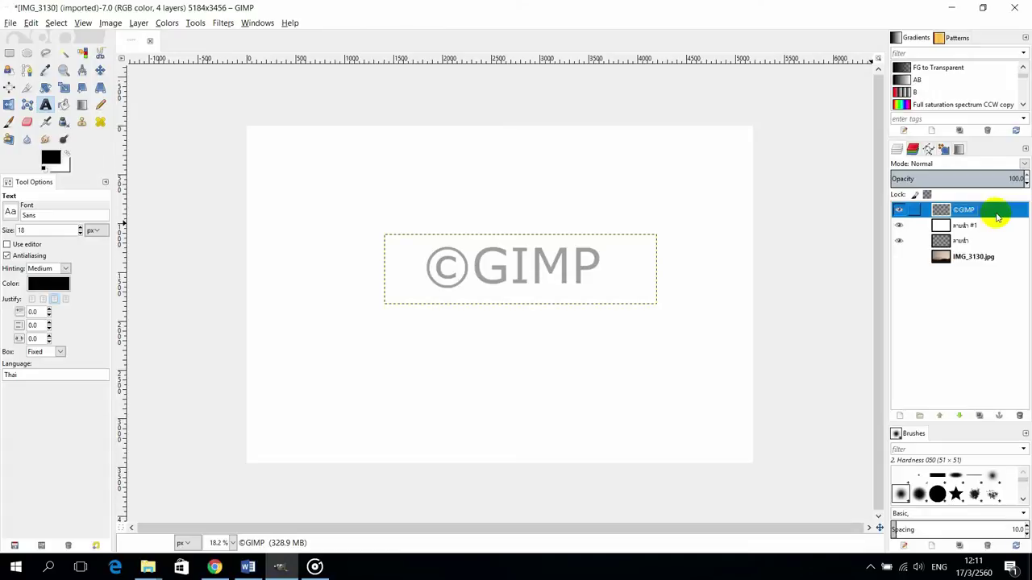
- Set the ©GIMP layer's blend mode to Hard light and the ลายน้ำ layer's to Overlay
{"action": "left_click", "coordinate": [1022, 164]}
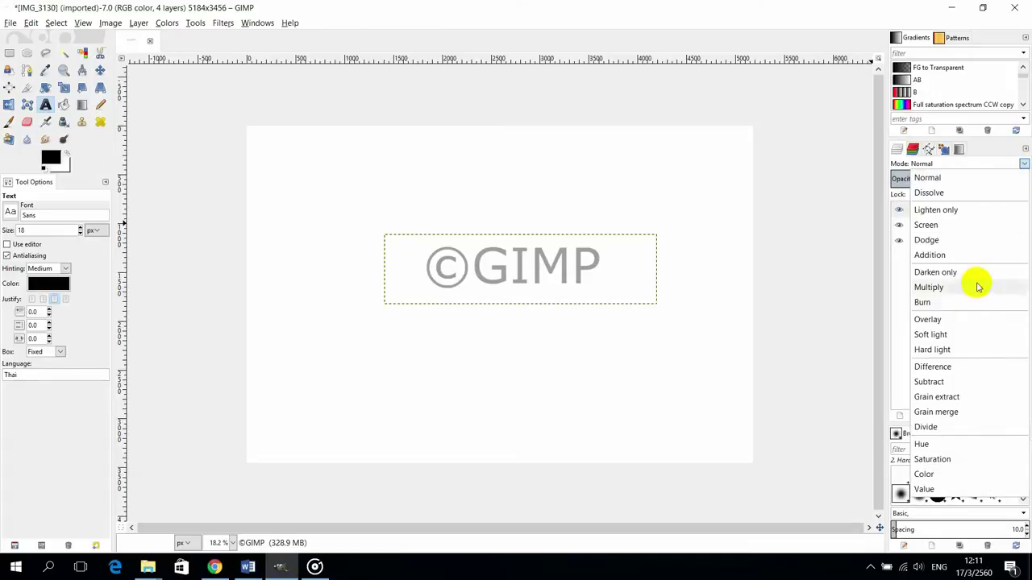
{"action": "left_click", "coordinate": [959, 352]}
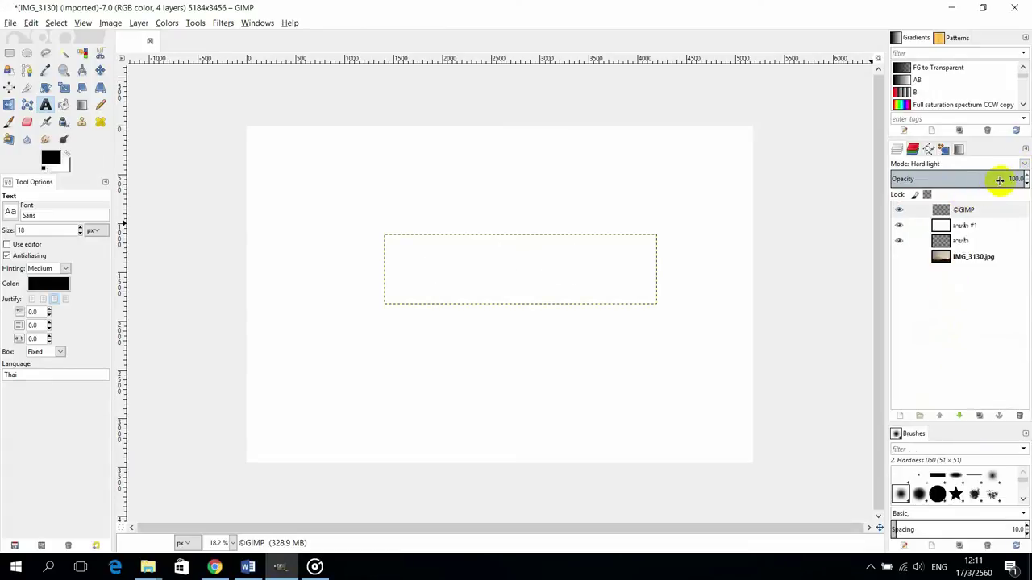
{"action": "left_click", "coordinate": [963, 240]}
{"action": "left_click", "coordinate": [1022, 165]}
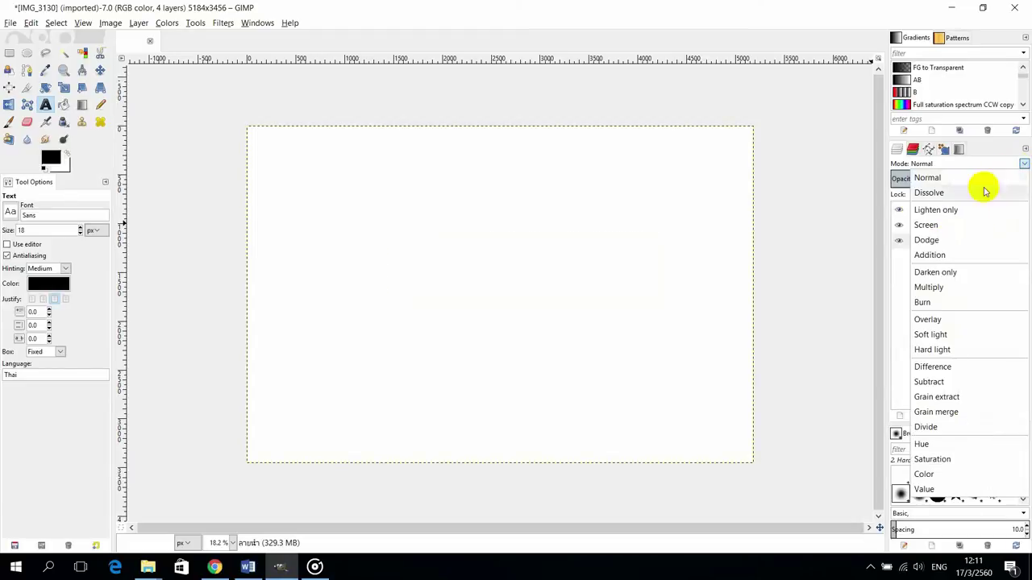
{"action": "left_click", "coordinate": [935, 320]}
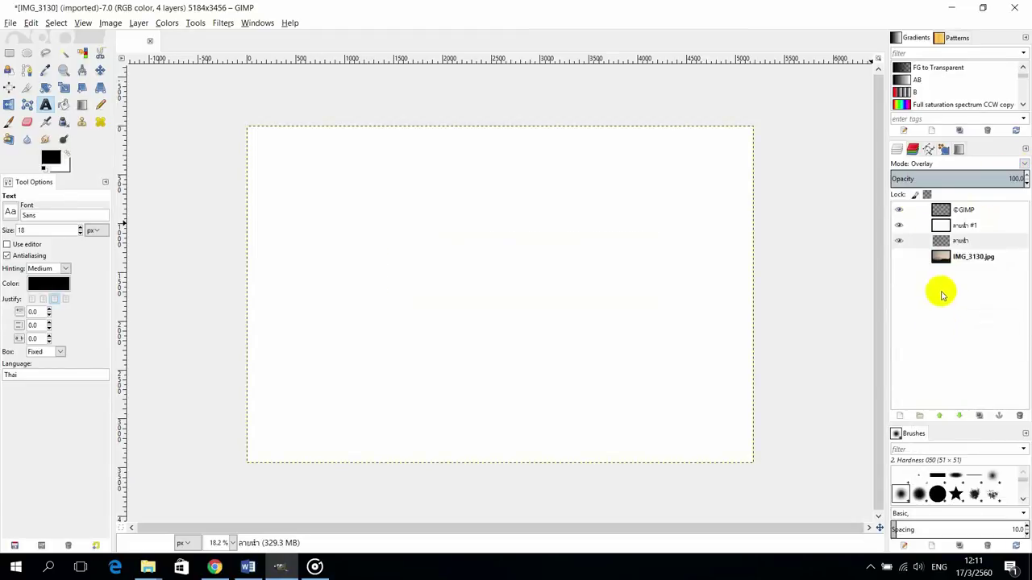
- Hide the white layer, show the IMG_3130.jpg layer, and select that photo layer
{"action": "left_click", "coordinate": [966, 209]}
{"action": "left_click", "coordinate": [899, 227]}
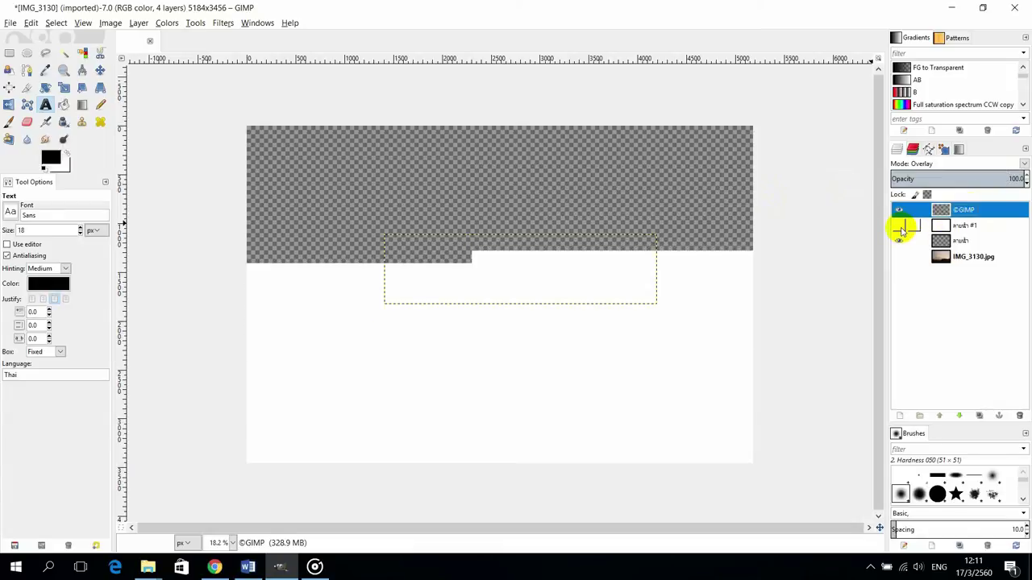
{"action": "left_click", "coordinate": [899, 257]}
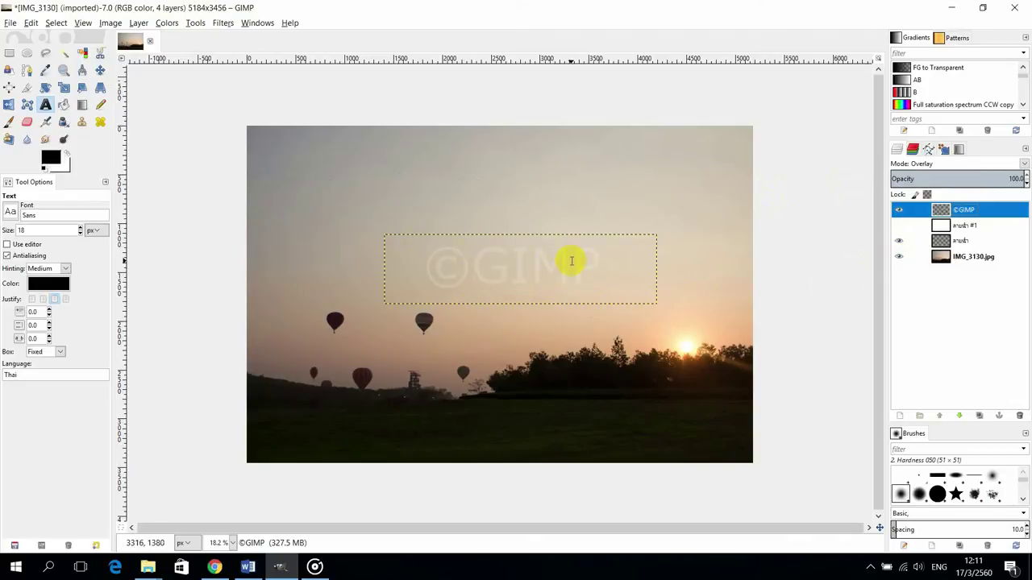
{"action": "left_click", "coordinate": [953, 258]}
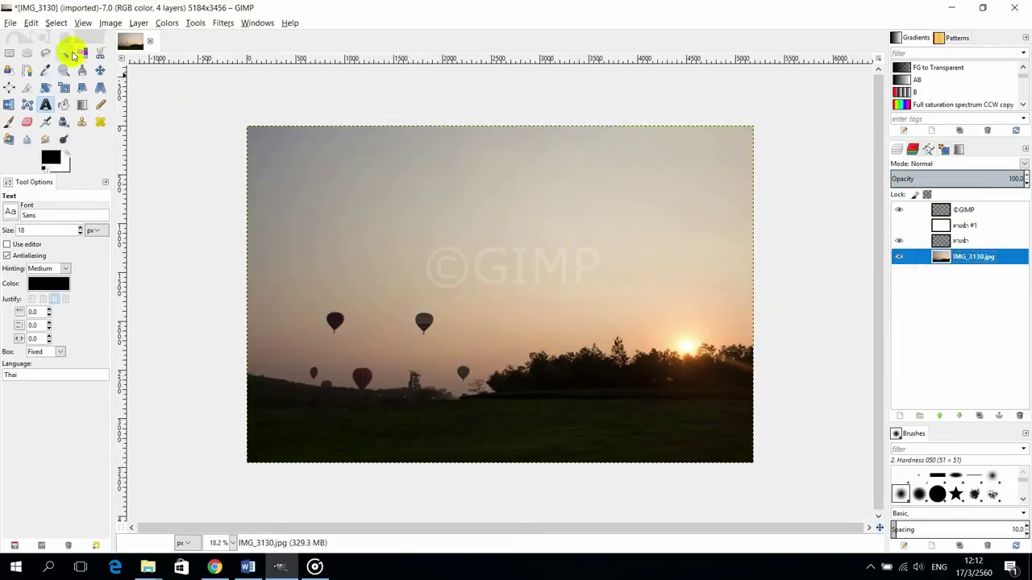
- Start exporting the image as IMG_3130.jpg with the JPEG image file type
{"action": "left_click", "coordinate": [8, 24]}
{"action": "left_click", "coordinate": [58, 190]}
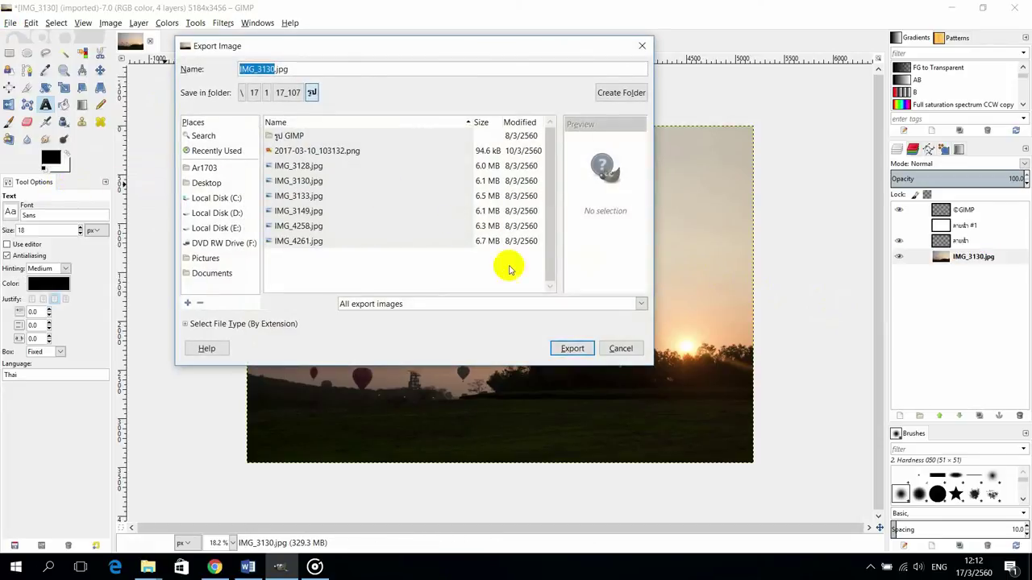
{"action": "left_click", "coordinate": [640, 304]}
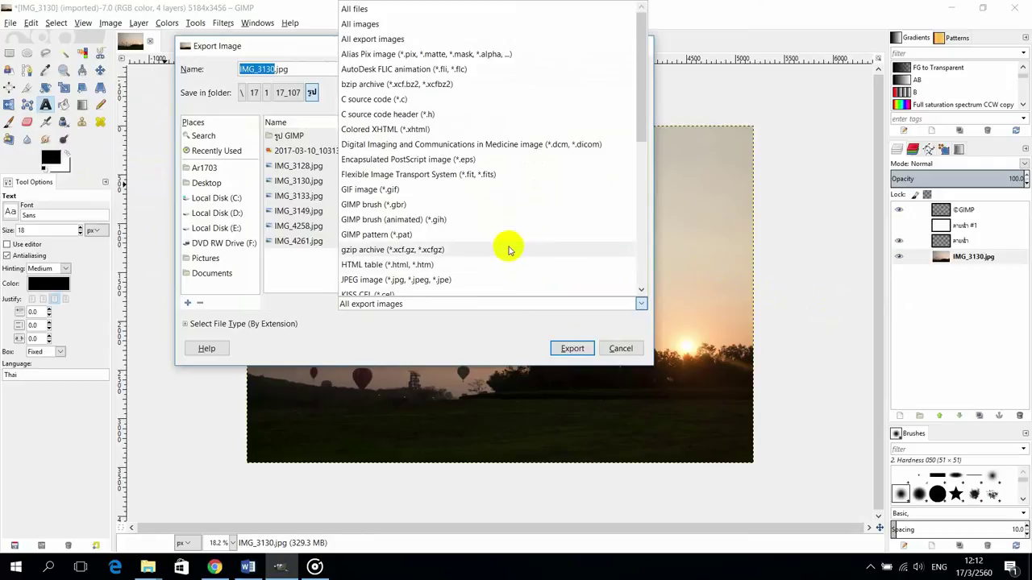
{"action": "scroll", "coordinate": [488, 258], "scroll_direction": "down", "scroll_amount": 1}
{"action": "scroll", "coordinate": [499, 270], "scroll_direction": "up", "scroll_amount": 1}
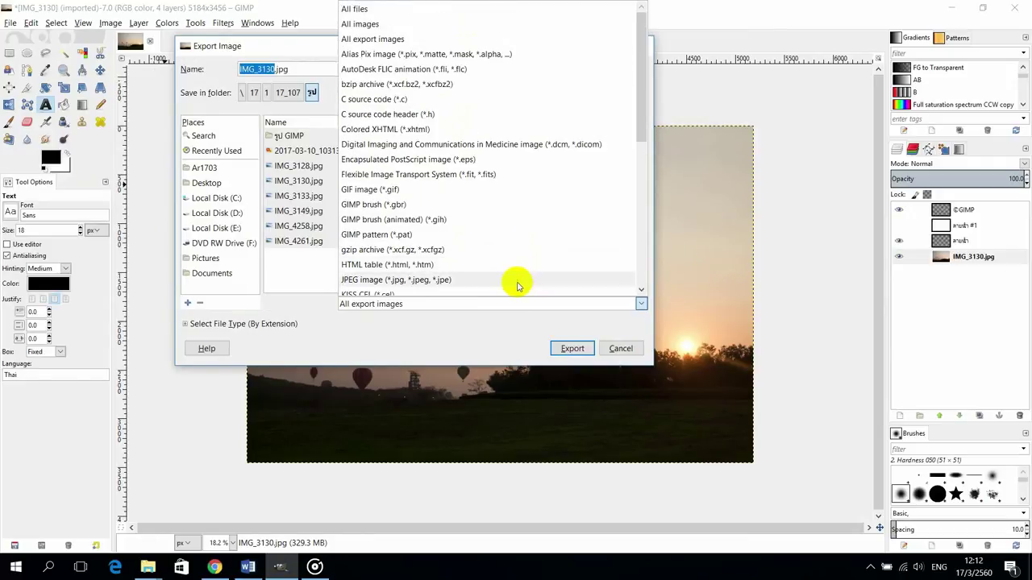
{"action": "left_click", "coordinate": [504, 280]}
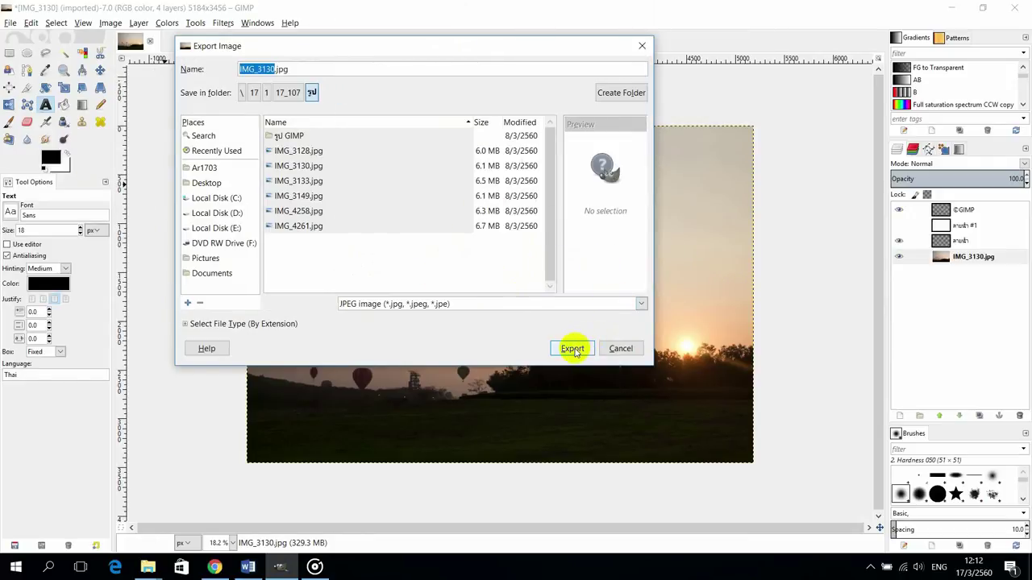